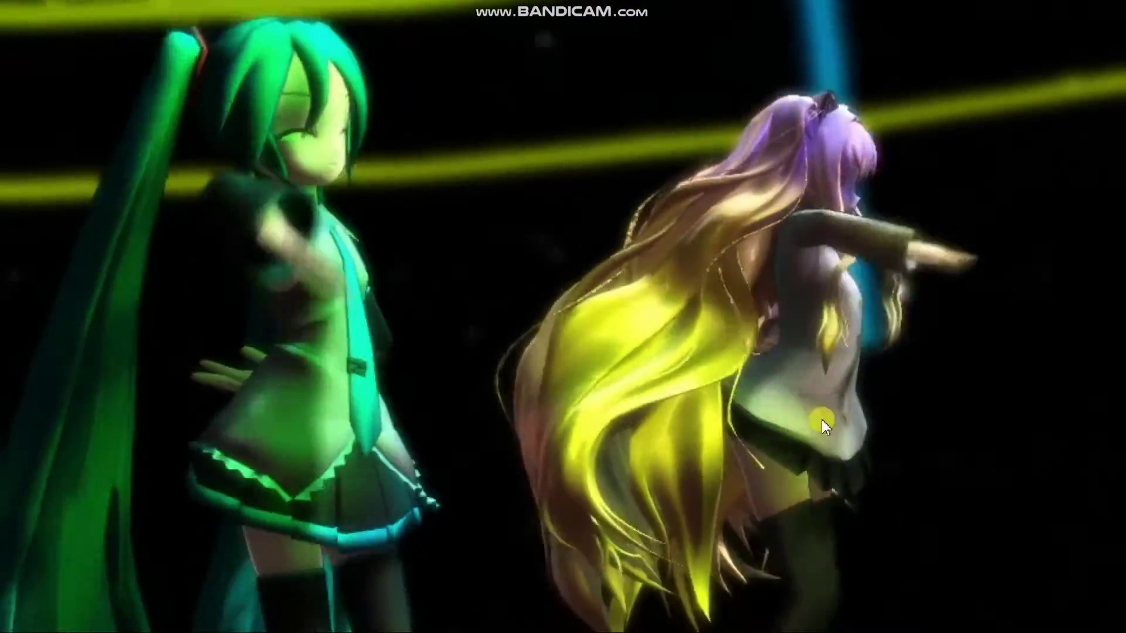
Take the Happy Synth Final video in MPC-HC out of fullscreen
double_click(778, 393)
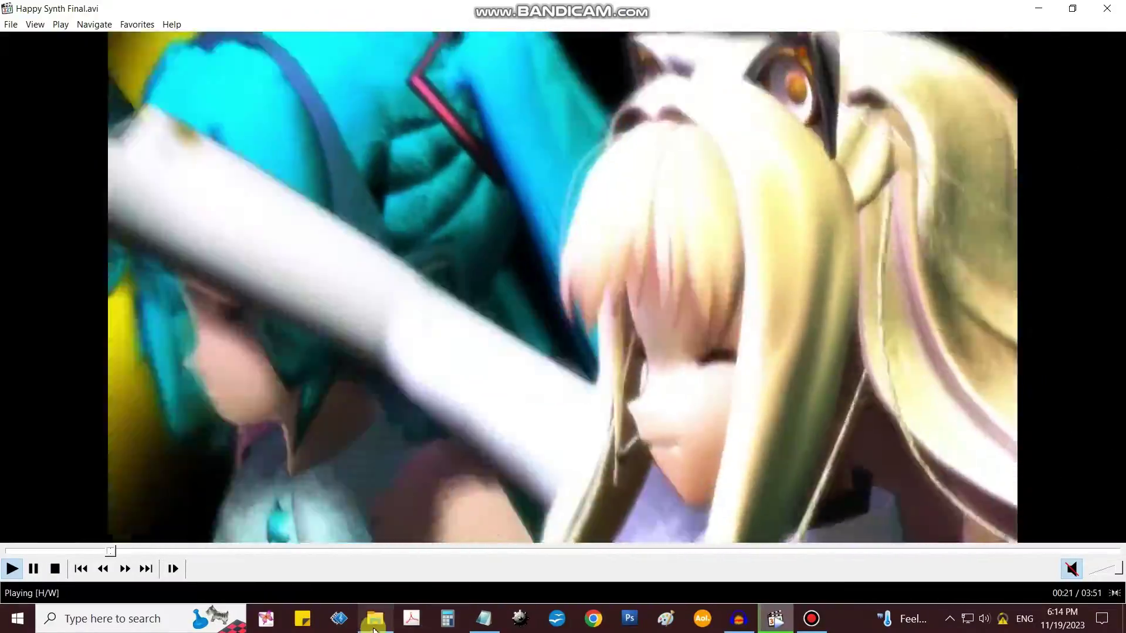
Start MikuMikuDance.exe from the MikuMikuDanceE_v932x64 folder in File Explorer
left_click(375, 619)
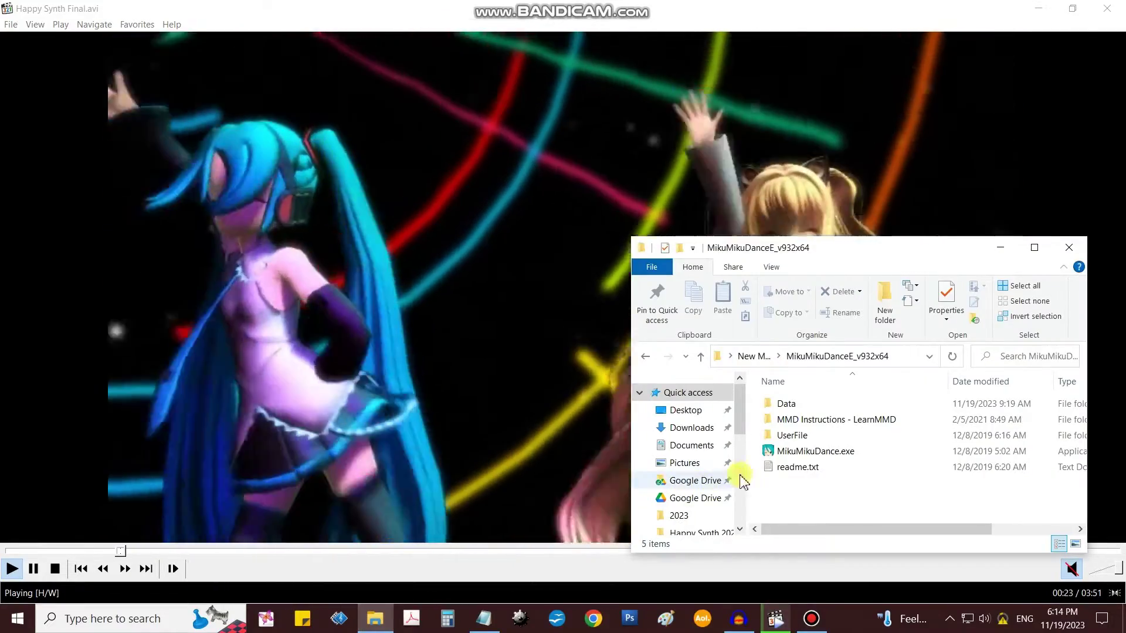
double_click(797, 453)
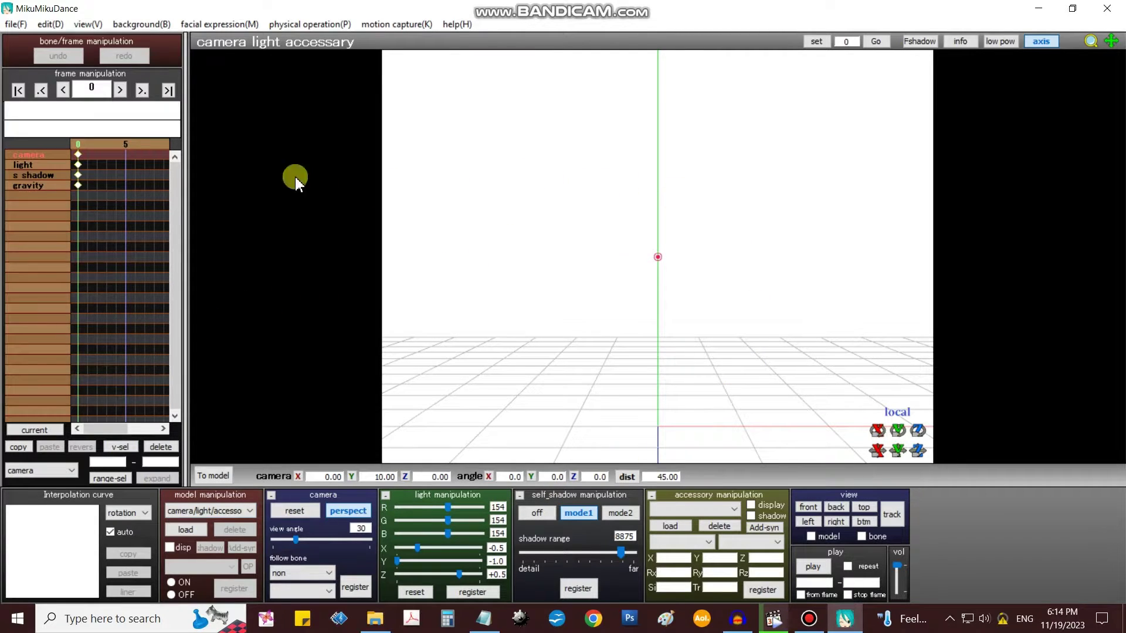
Load the bundled sample.pmm project from the UserFile folder via File > Open
left_click(12, 27)
left_click(28, 56)
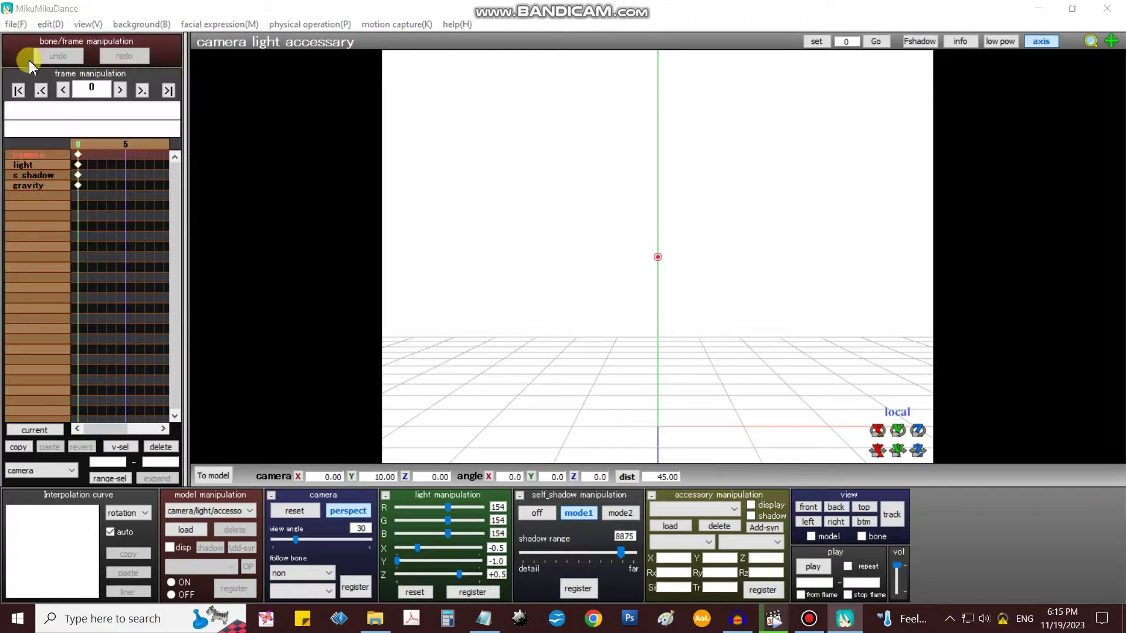
left_click(170, 277)
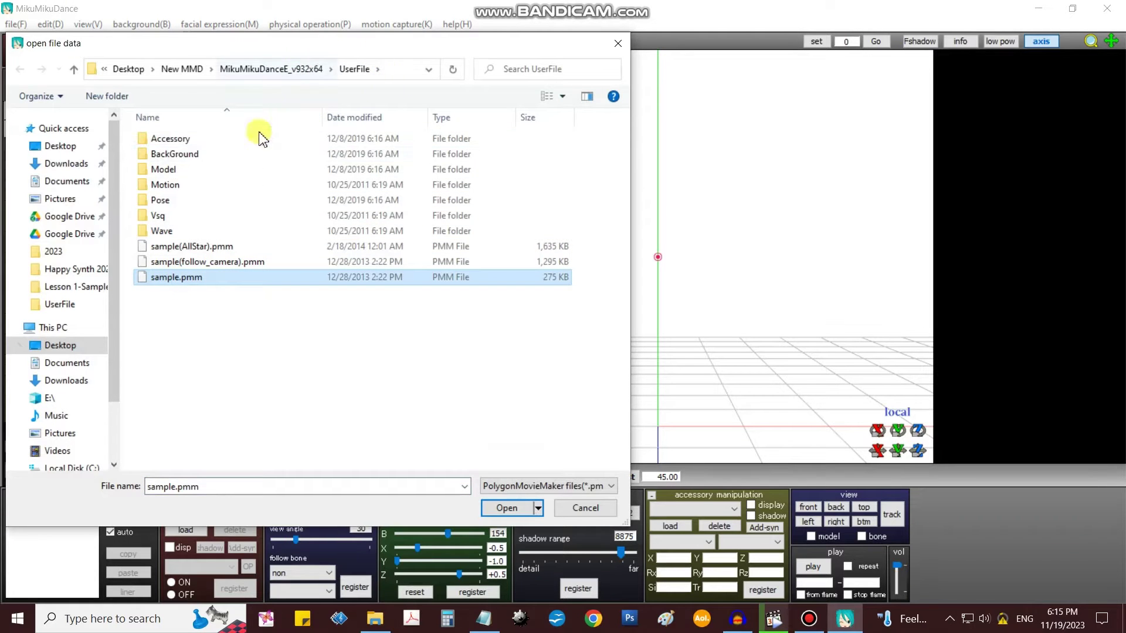
double_click(164, 282)
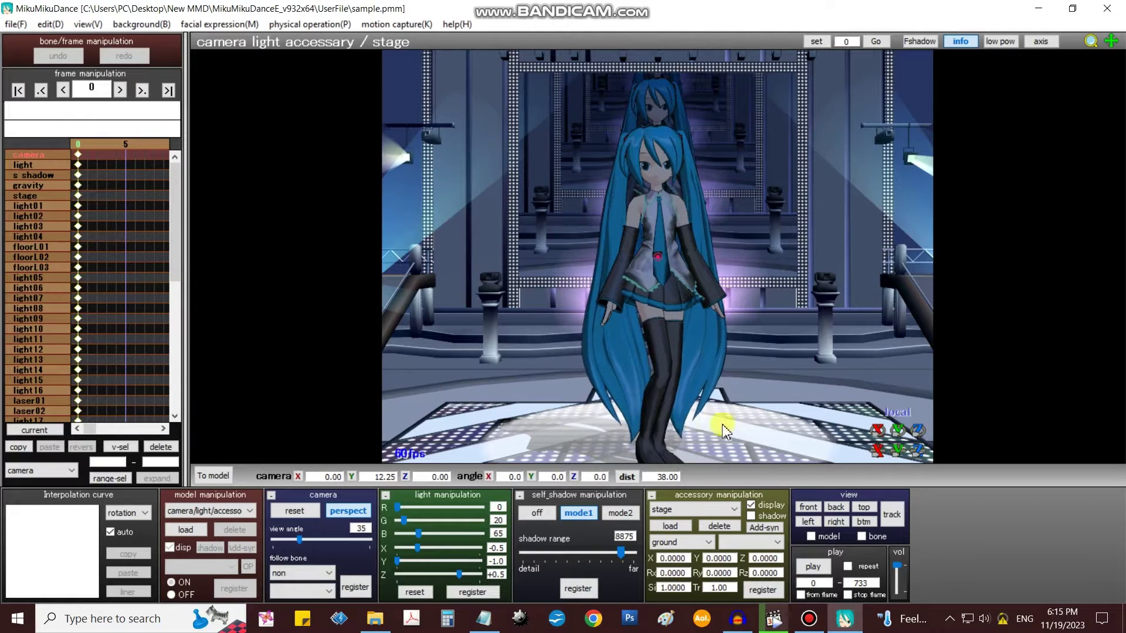
left_click(814, 568)
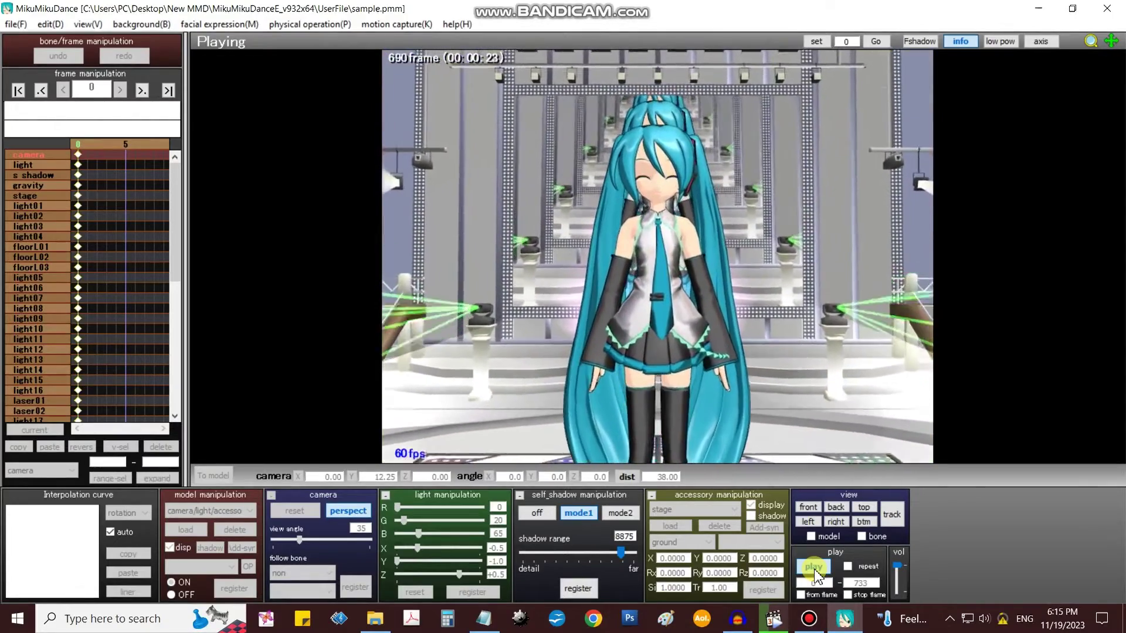
left_click(832, 348)
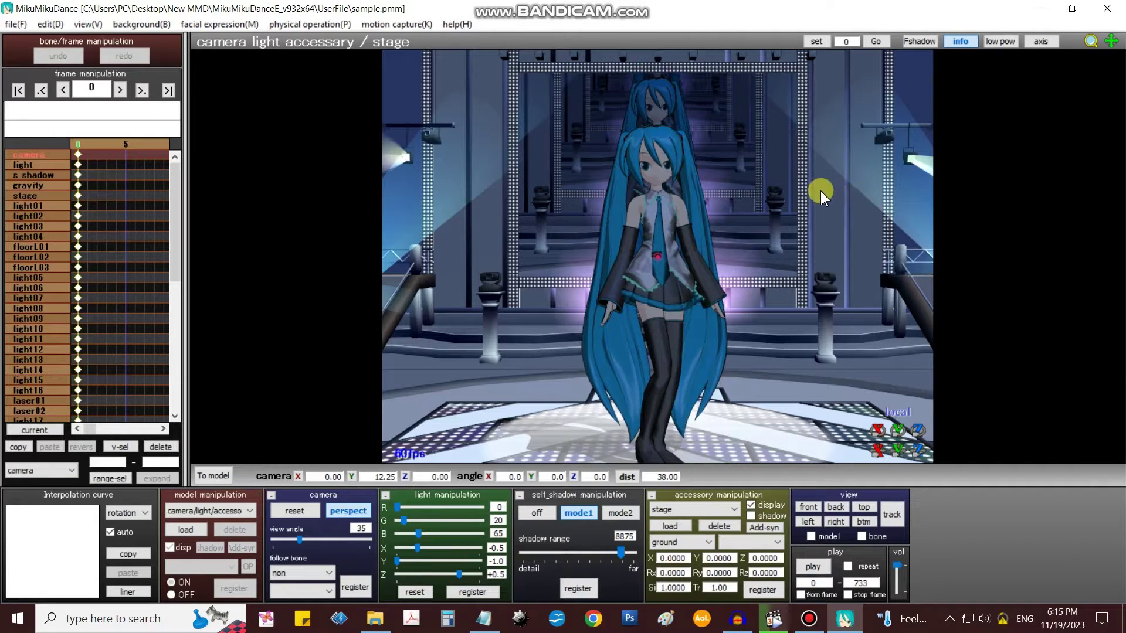
mouse_move(821, 194)
right_mouse_down()
mouse_move(723, 166)
mouse_move(842, 275)
right_mouse_up()
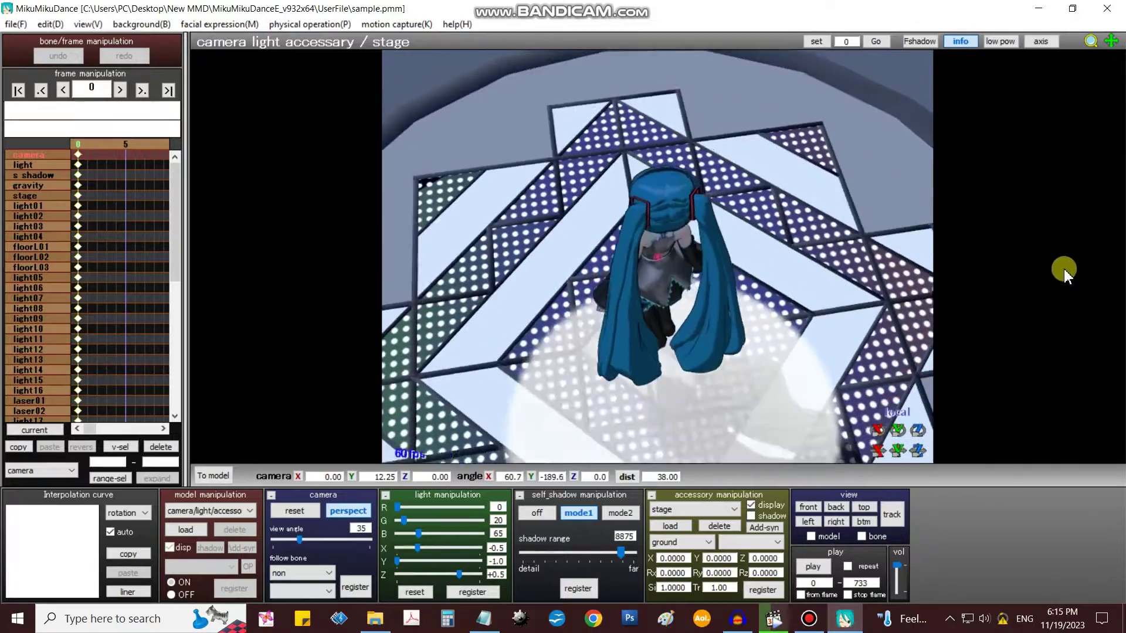
mouse_move(843, 276)
right_mouse_down()
mouse_move(1015, 282)
mouse_move(798, 234)
mouse_move(822, 195)
right_mouse_up()
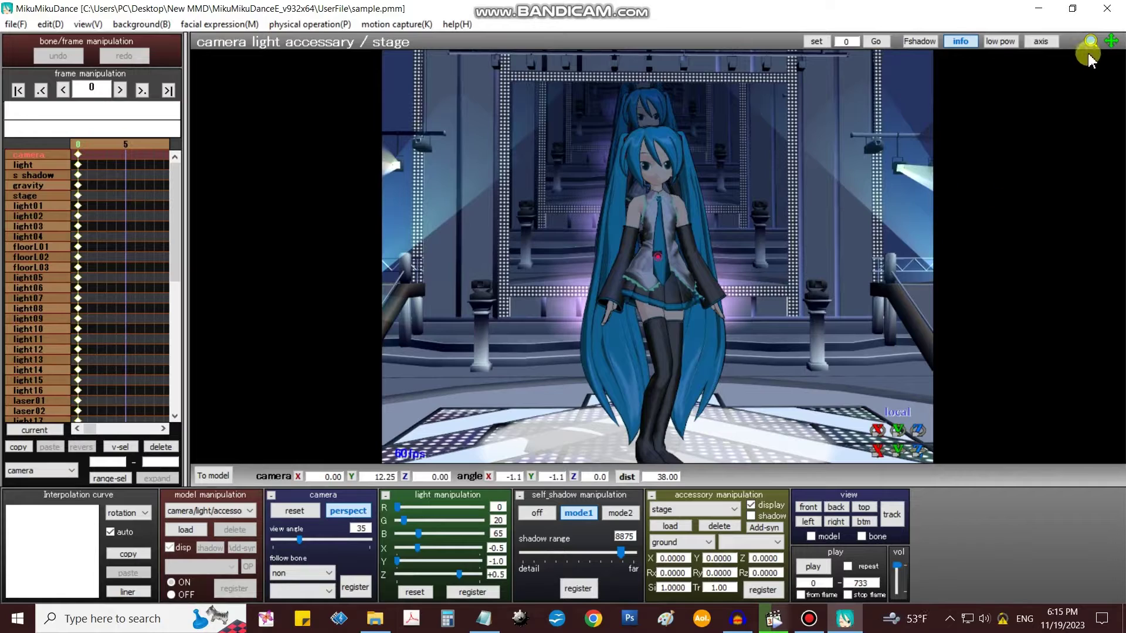
mouse_move(1091, 41)
left_mouse_down()
mouse_move(1091, 105)
mouse_move(1091, 52)
left_mouse_up()
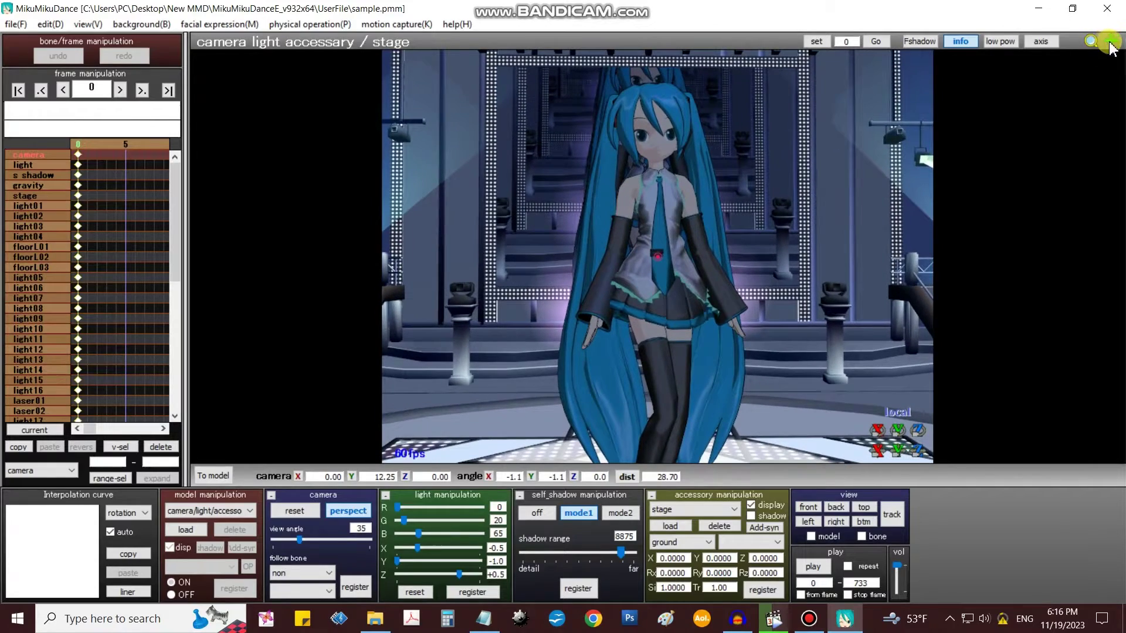
Pan the camera around Miku, shifting her slightly left and higher in the frame
mouse_move(1111, 41)
left_mouse_down()
mouse_move(1111, 71)
mouse_move(1057, 85)
left_mouse_up()
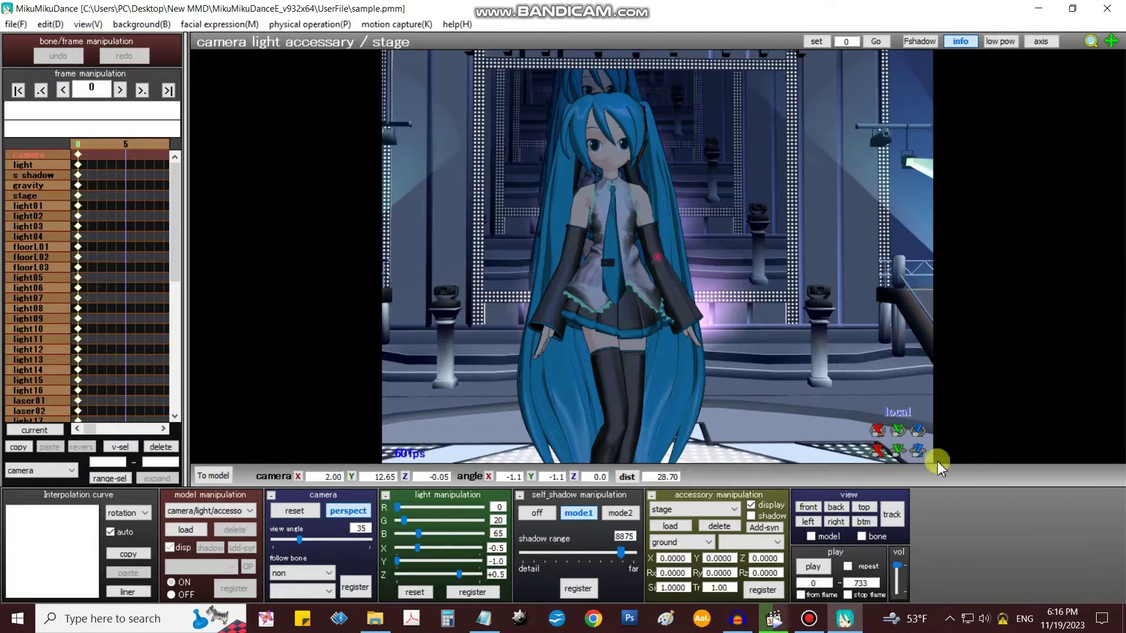
middle_click_drag(669, 264, 576, 264)
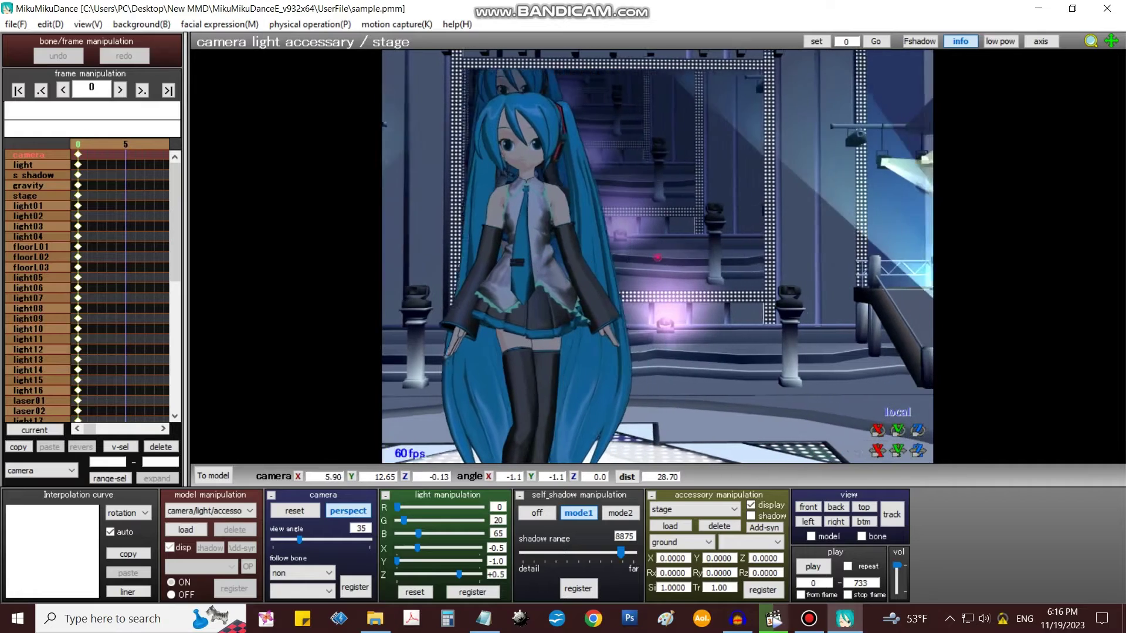
left_click_drag(878, 451, 878, 458)
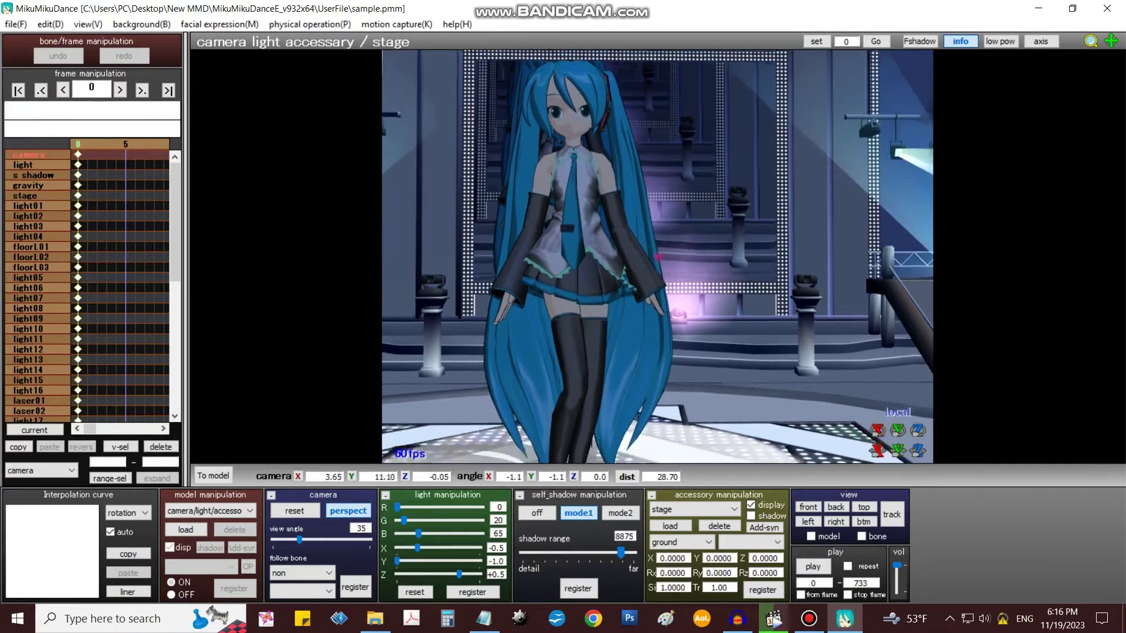
left_click_drag(898, 451, 898, 462)
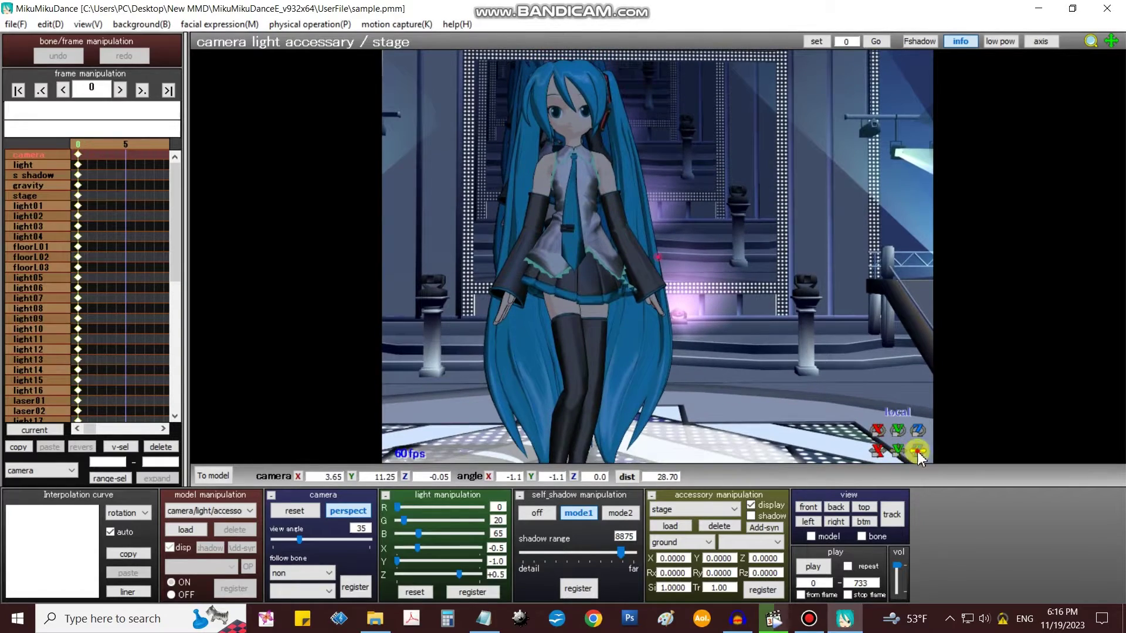
Roll, turn and tilt the camera for an angled, slightly downward stage view
left_click_drag(919, 456, 917, 457)
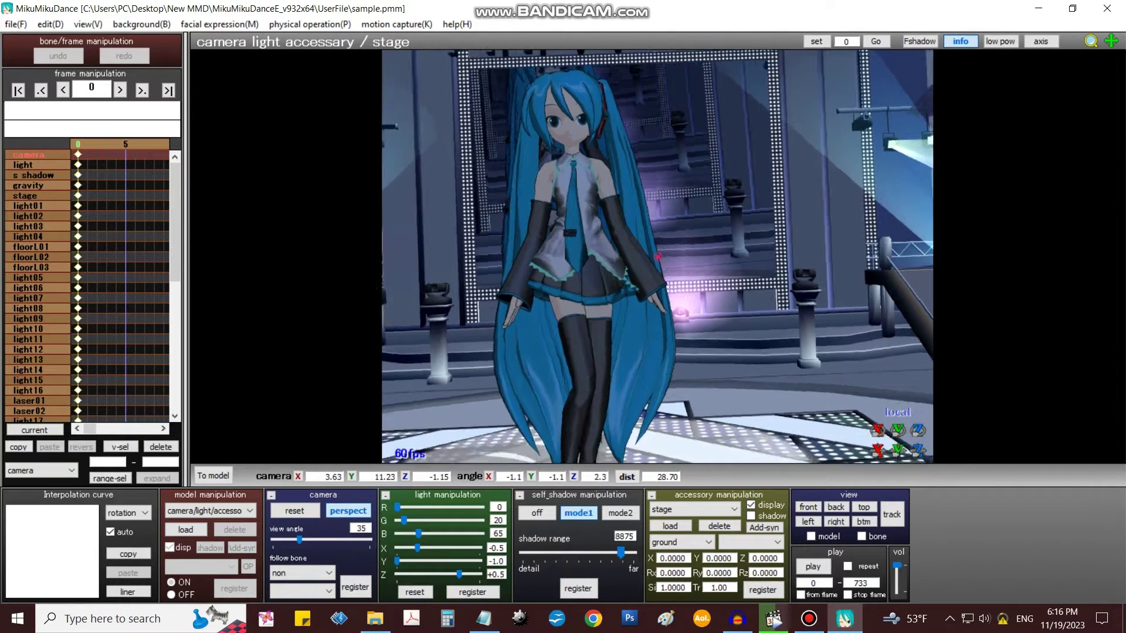
left_click_drag(918, 429, 918, 422)
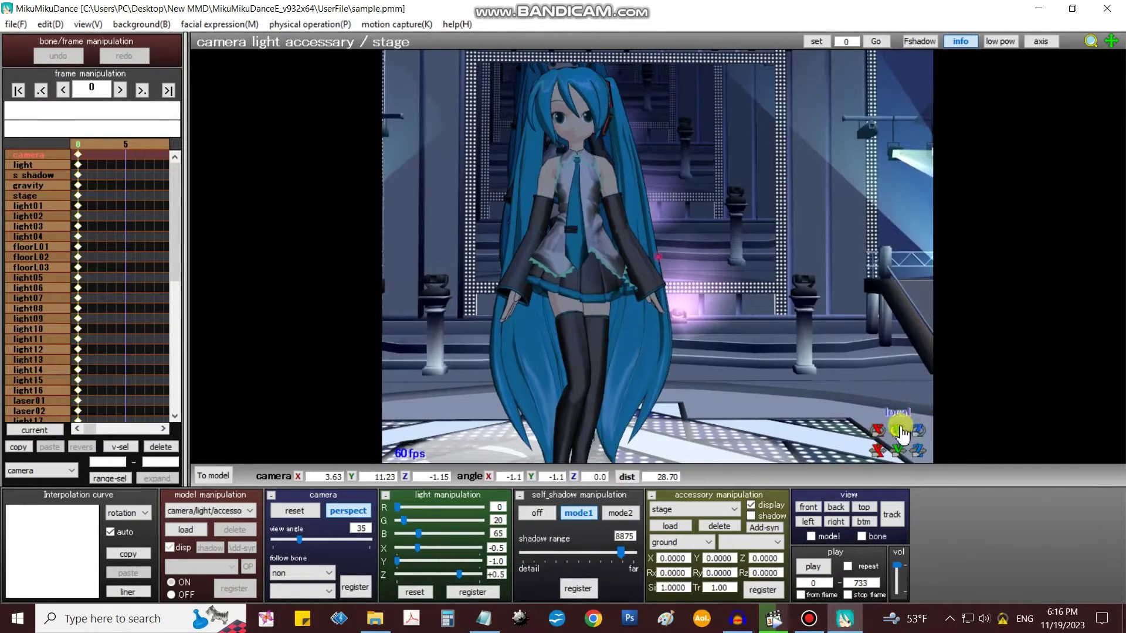
mouse_move(897, 429)
left_mouse_down()
mouse_move(880, 429)
mouse_move(915, 430)
mouse_move(897, 458)
mouse_move(898, 388)
left_mouse_up()
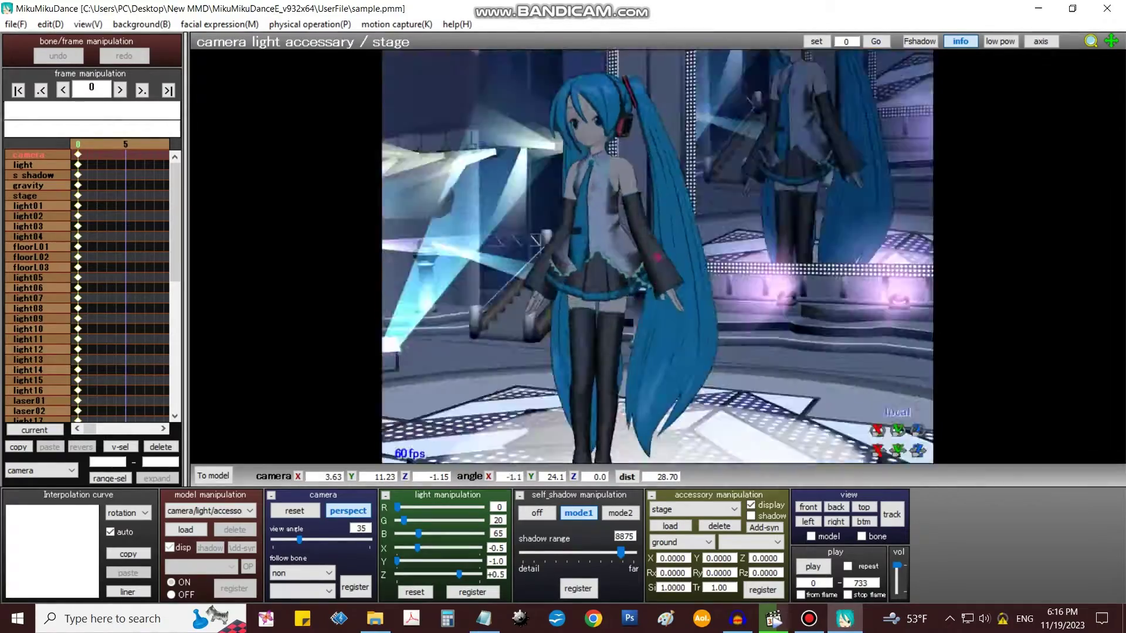
left_click_drag(898, 429, 898, 458)
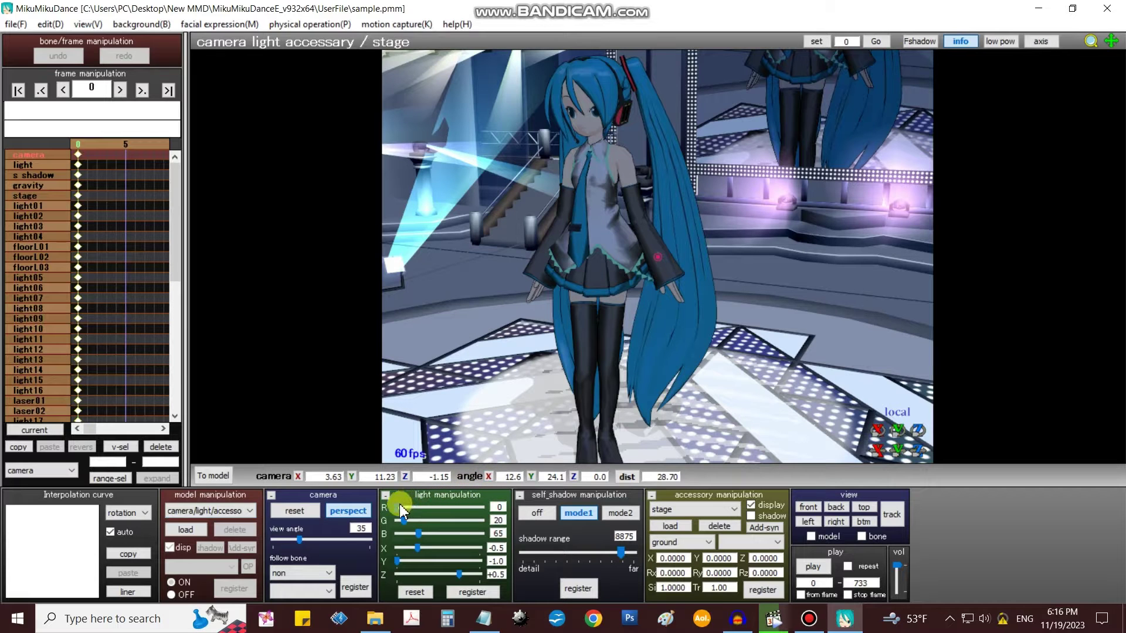
Raise the light's red and green sliders toward about 150
left_click_drag(398, 508, 451, 511)
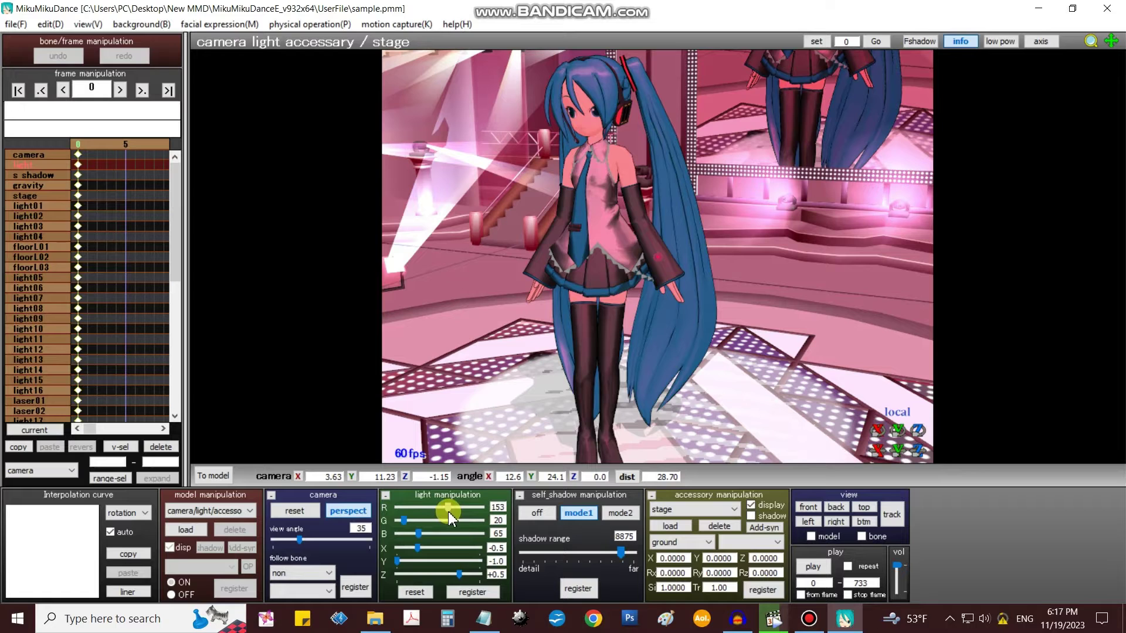
left_click_drag(403, 521, 447, 522)
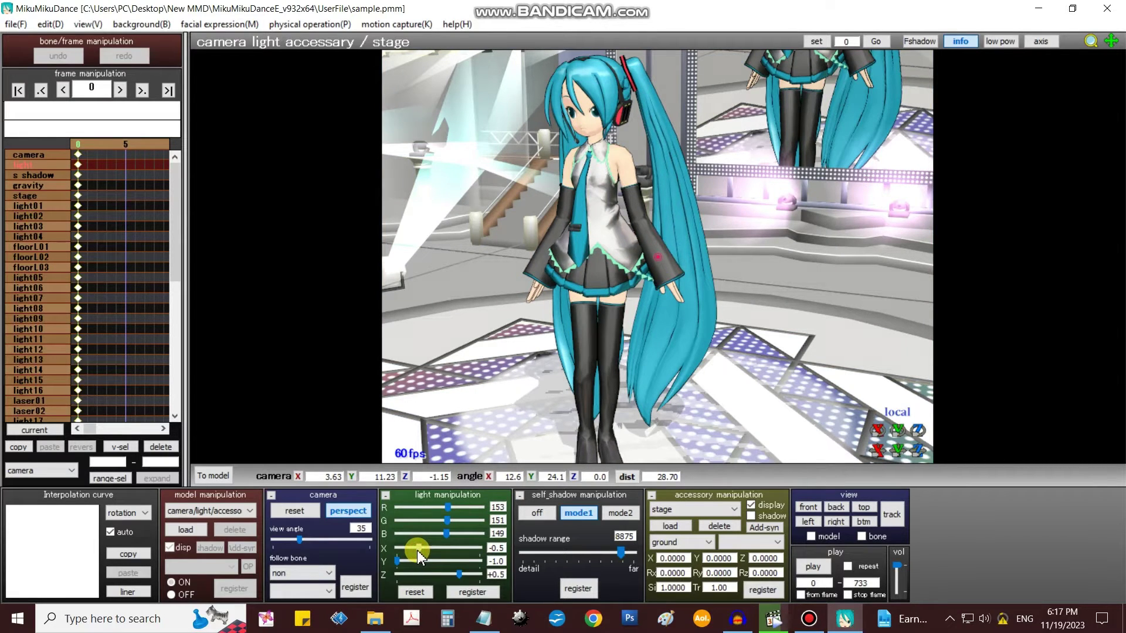
Nudge the light's X direction, then set it to -0.5
left_click_drag(417, 550, 419, 550)
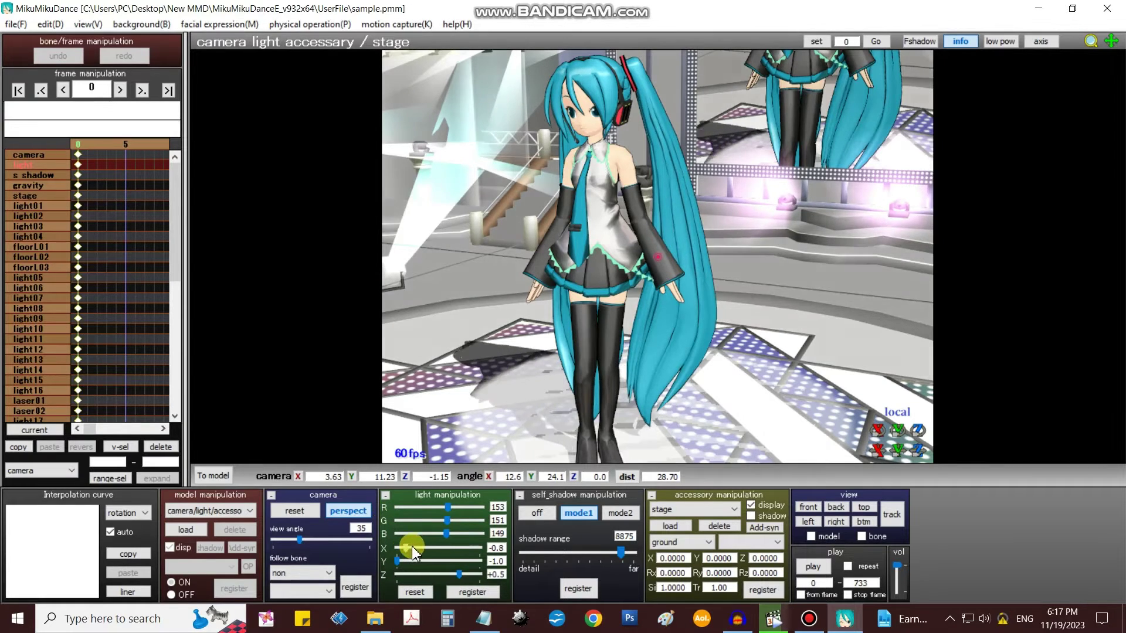
mouse_move(421, 547)
left_mouse_down()
mouse_move(401, 563)
mouse_move(466, 584)
left_mouse_up()
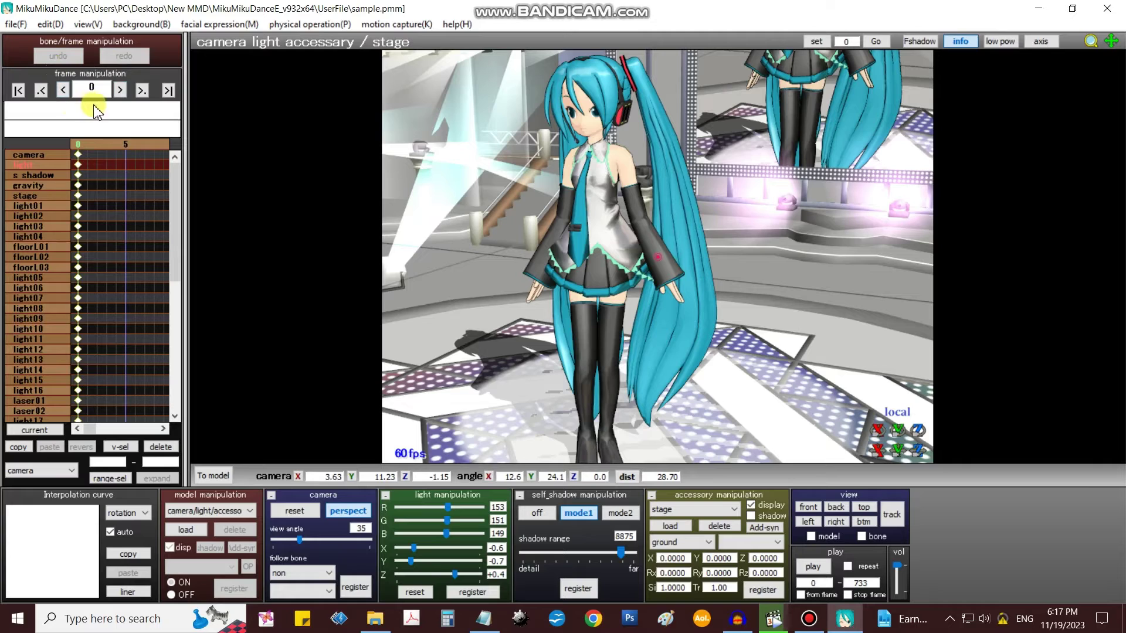
Step the timeline forward one frame at a time with the next-frame button
left_click(121, 92)
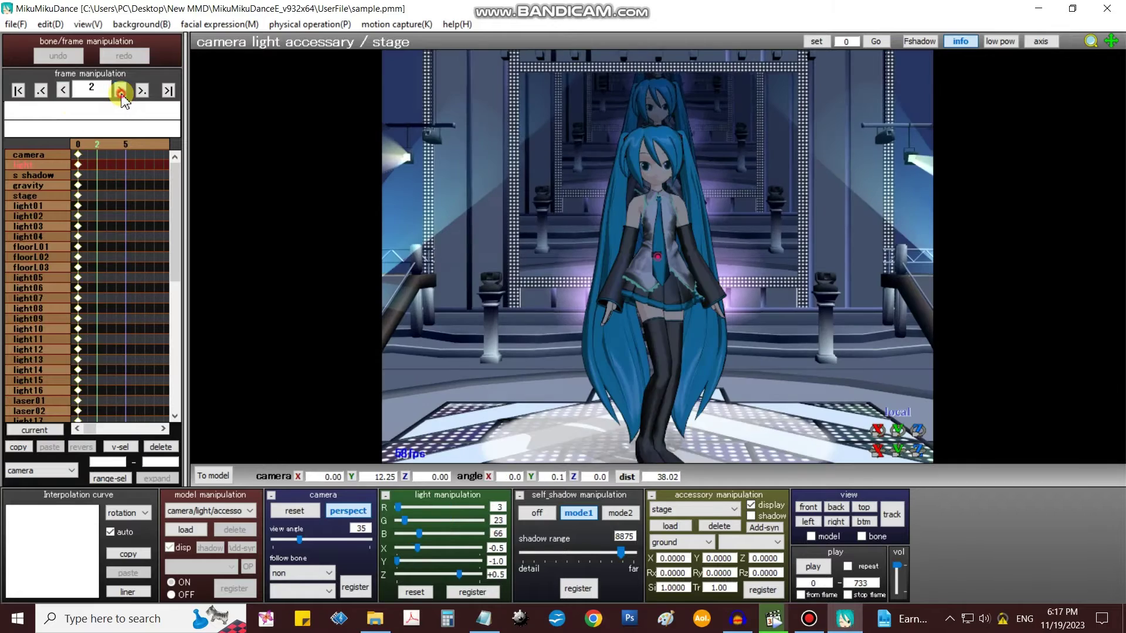
left_click(121, 93)
left_click(122, 91)
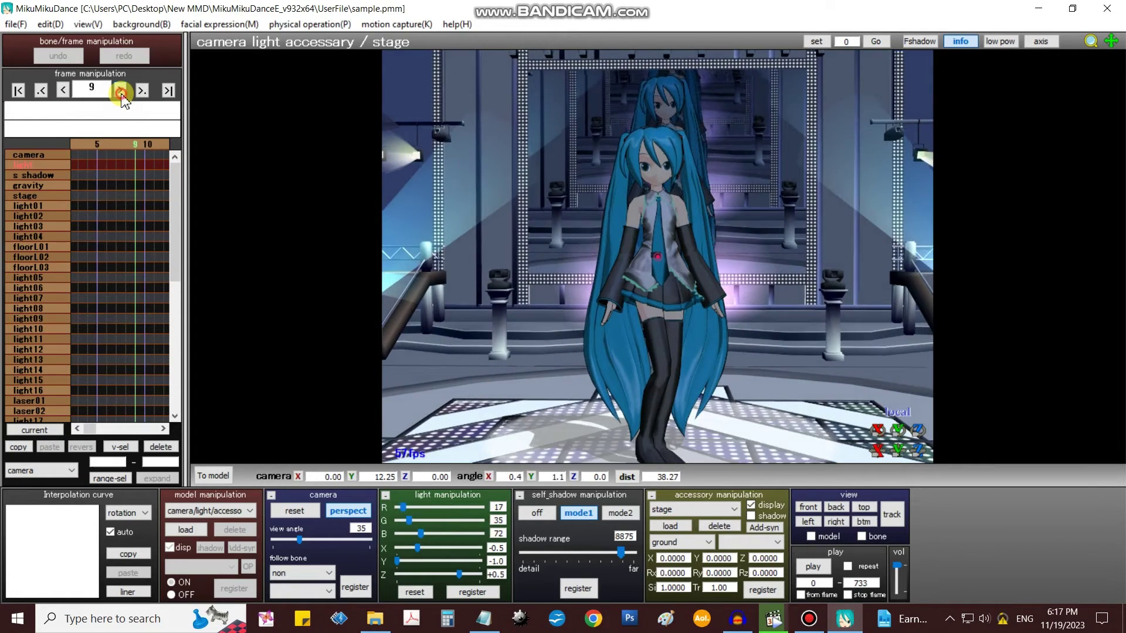
left_click(121, 92)
left_click(120, 92)
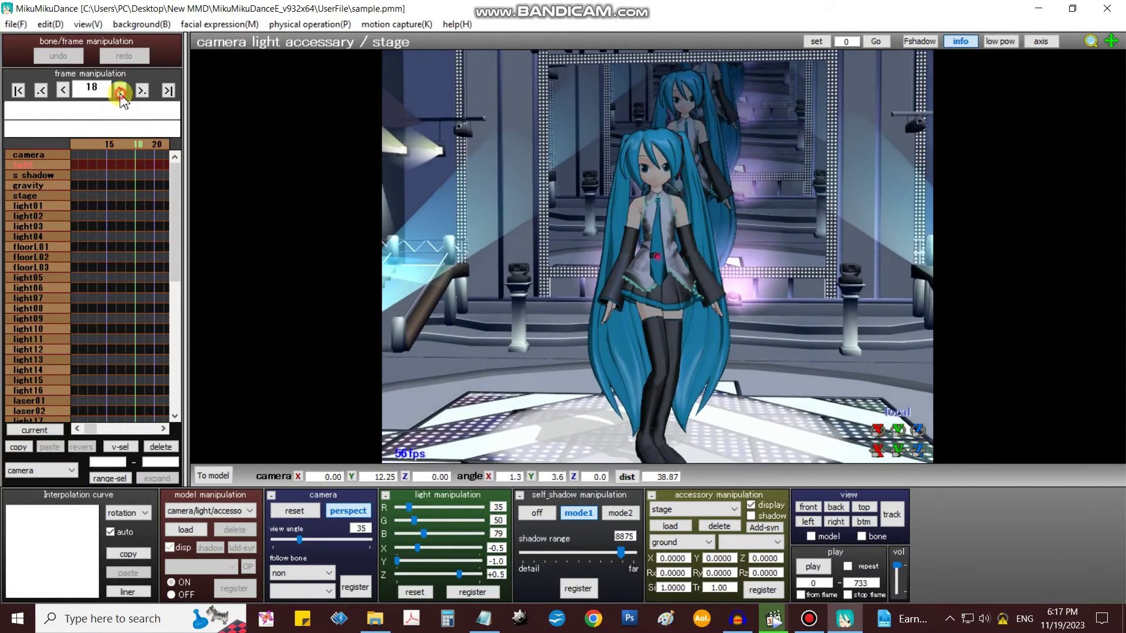
left_click(120, 92)
left_click(120, 92)
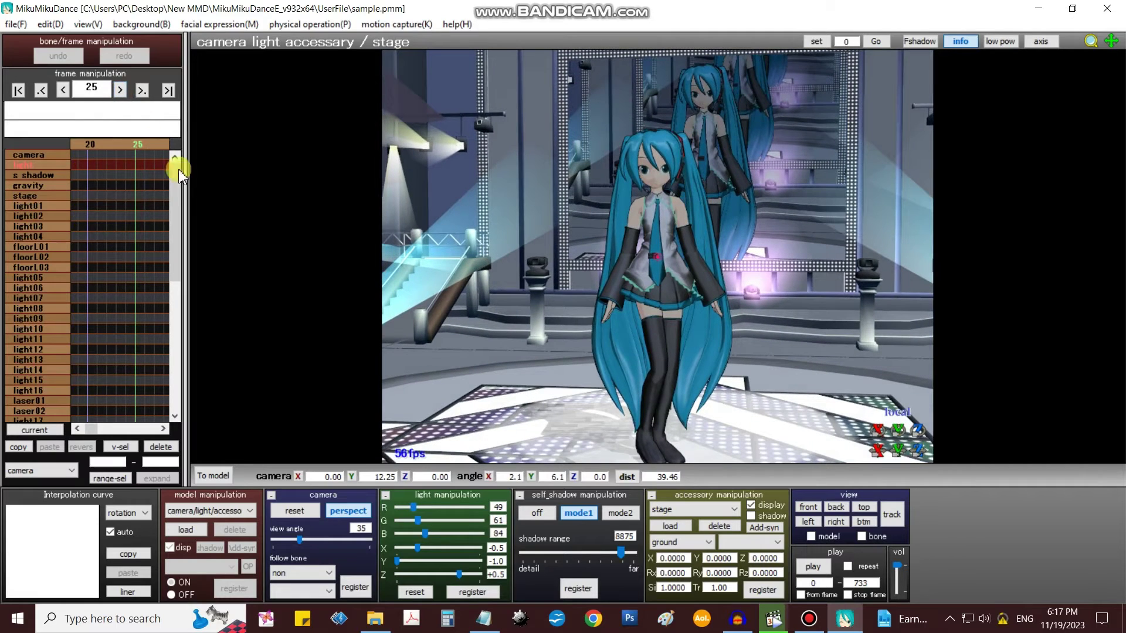